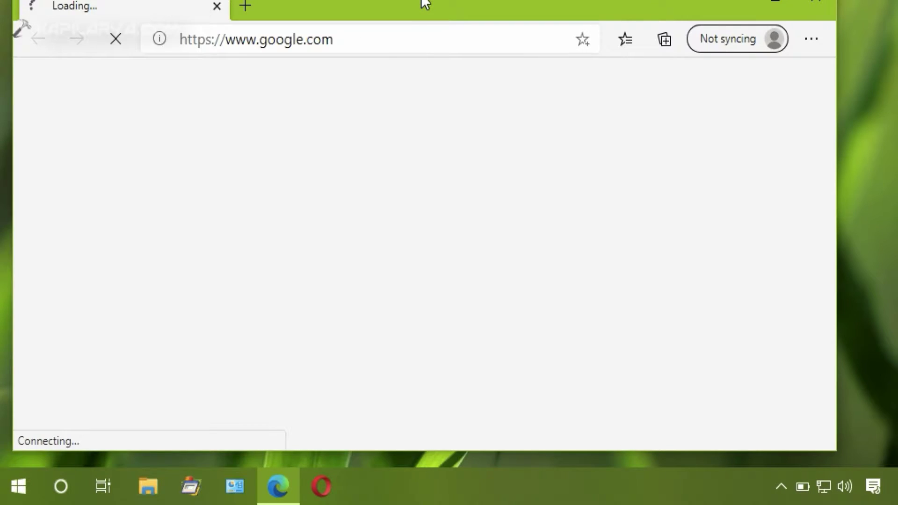
{"action": "left_click_drag", "start_coordinate": [431, 4], "coordinate": [447, 22]}
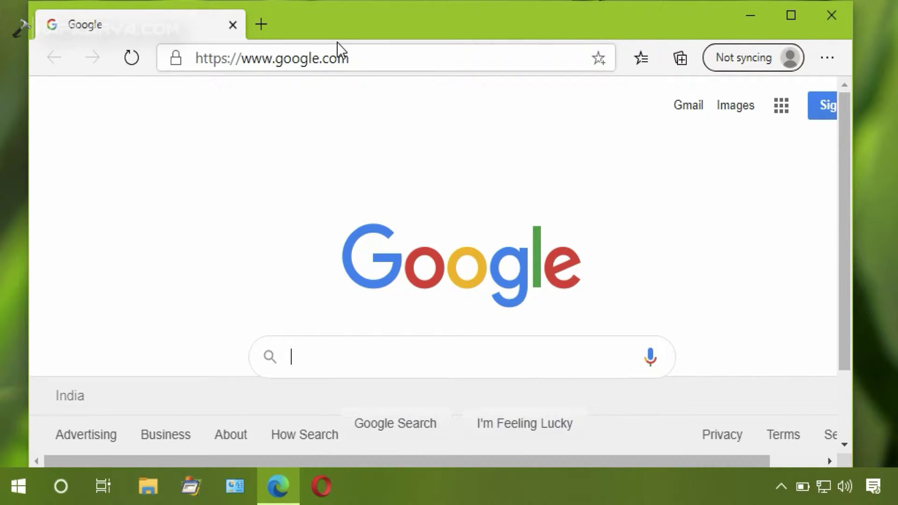
{"action": "left_click_drag", "start_coordinate": [353, 58], "coordinate": [195, 63]}
{"action": "key", "text": "Return"}
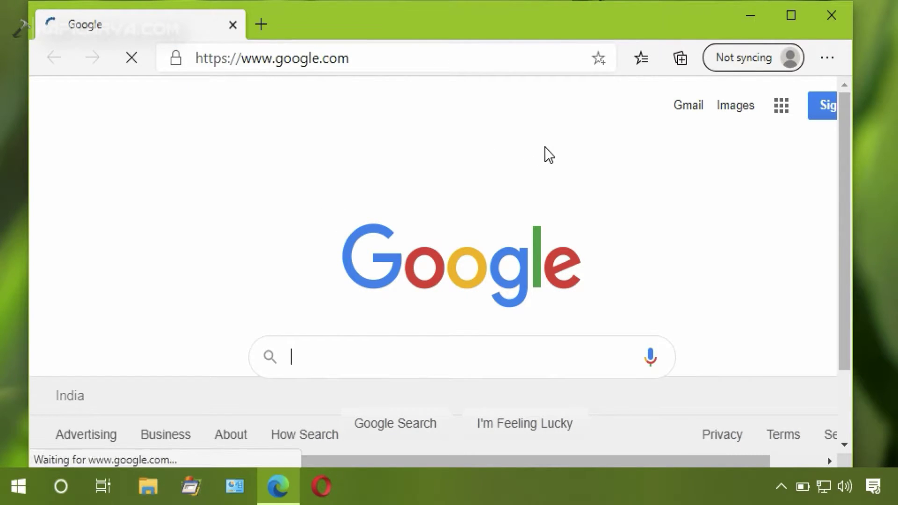
{"action": "left_click", "coordinate": [747, 15]}
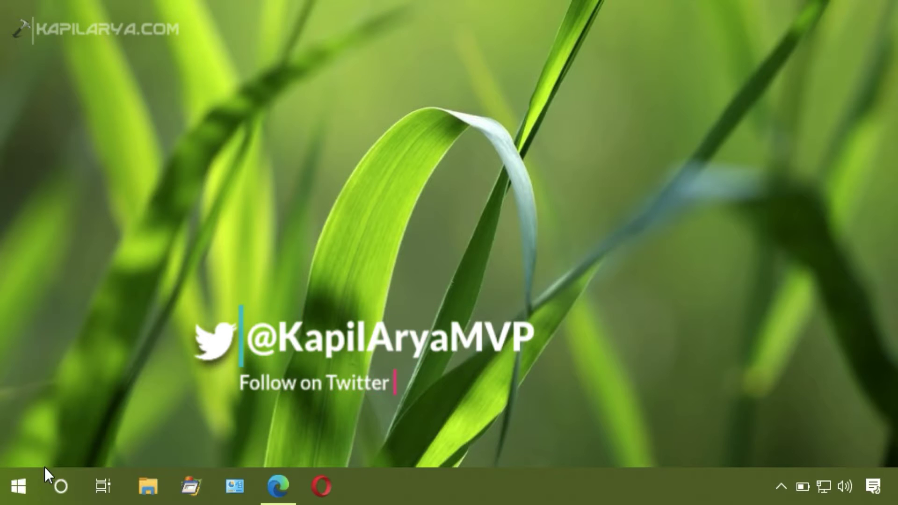
Step: Search Start for notepad and run it as administrator, approving the UAC prompt
{"action": "left_click", "coordinate": [23, 479]}
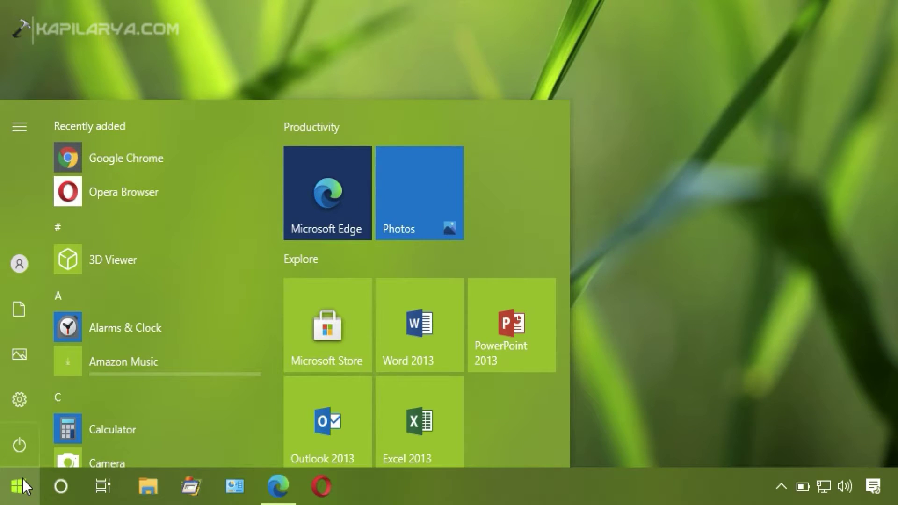
{"action": "type", "text": "no"}
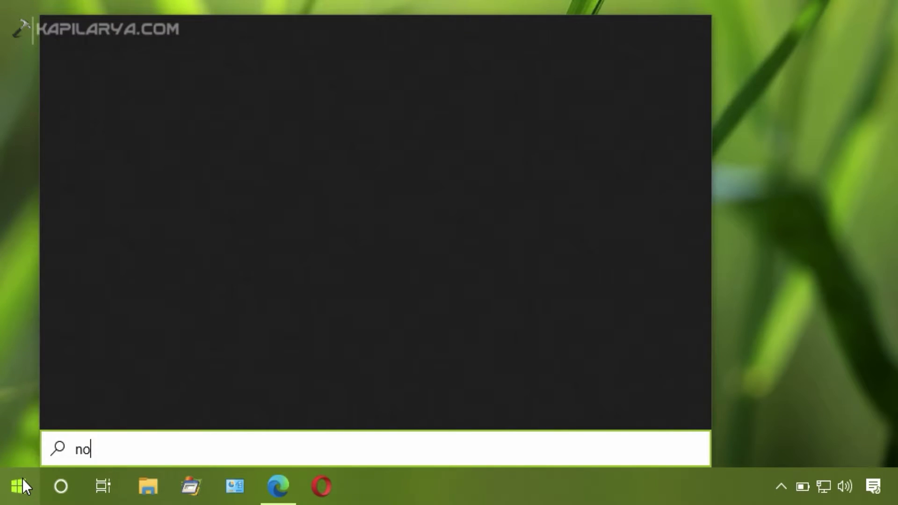
{"action": "type", "text": "g"}
{"action": "key", "text": "BackSpace"}
{"action": "type", "text": "tep"}
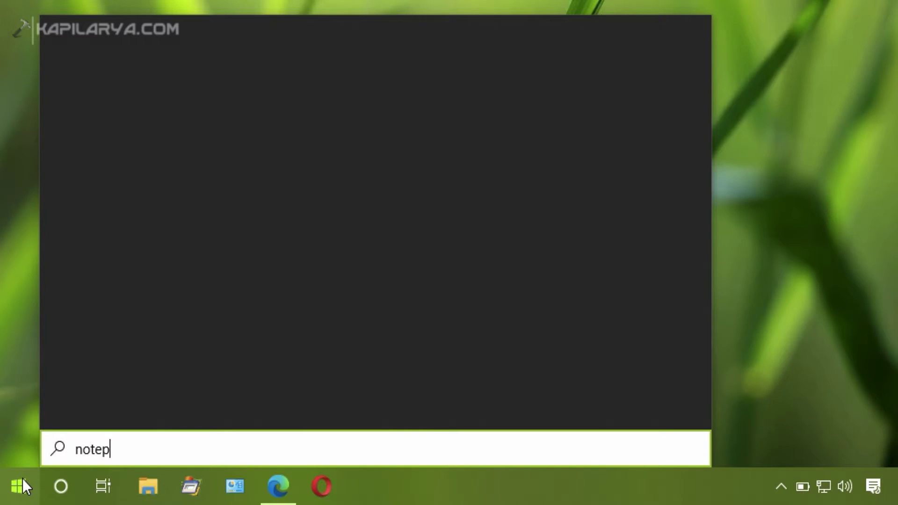
{"action": "type", "text": "ad"}
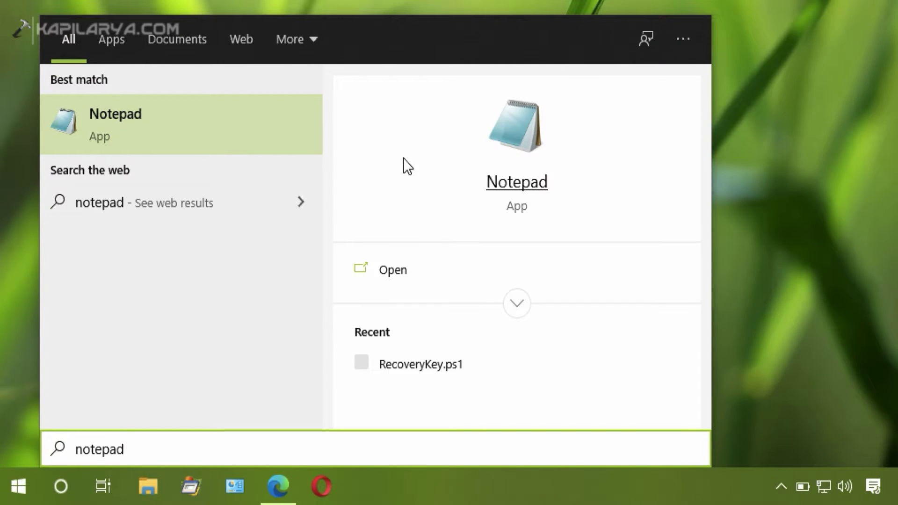
{"action": "left_click", "coordinate": [516, 305]}
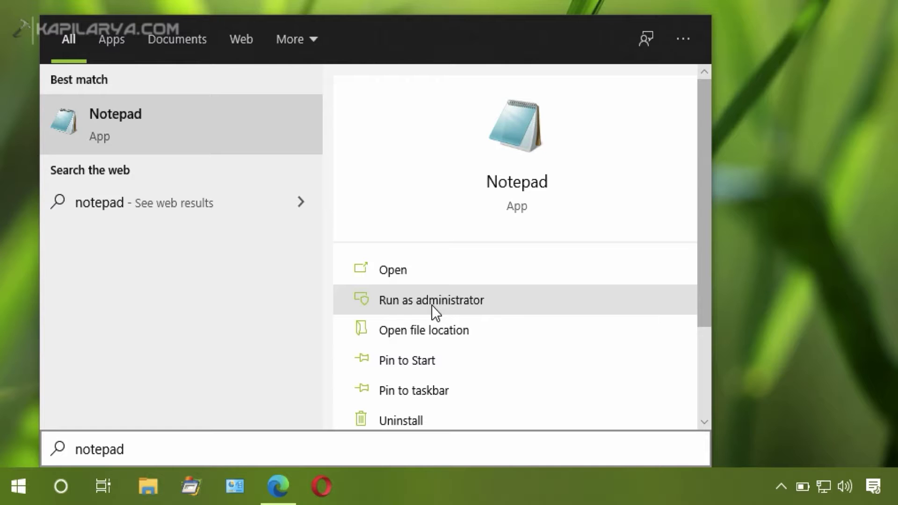
{"action": "left_click", "coordinate": [431, 302]}
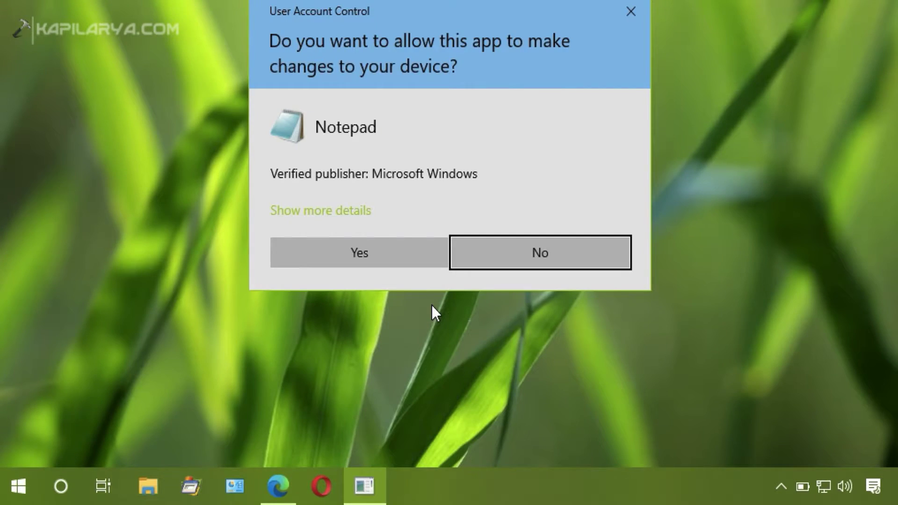
{"action": "left_click", "coordinate": [319, 253]}
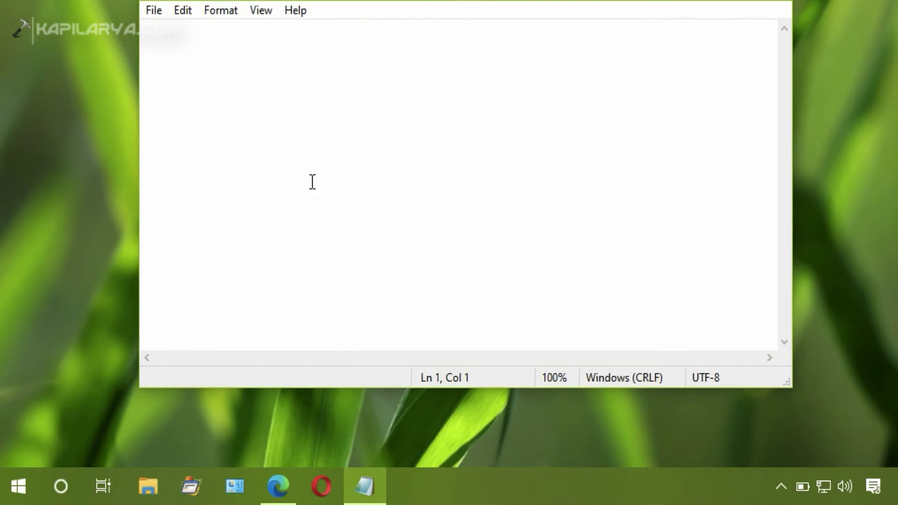
Step: Start opening a file in Notepad and browse to C:\Windows\System32
{"action": "left_click_drag", "start_coordinate": [337, 1], "coordinate": [353, 44]}
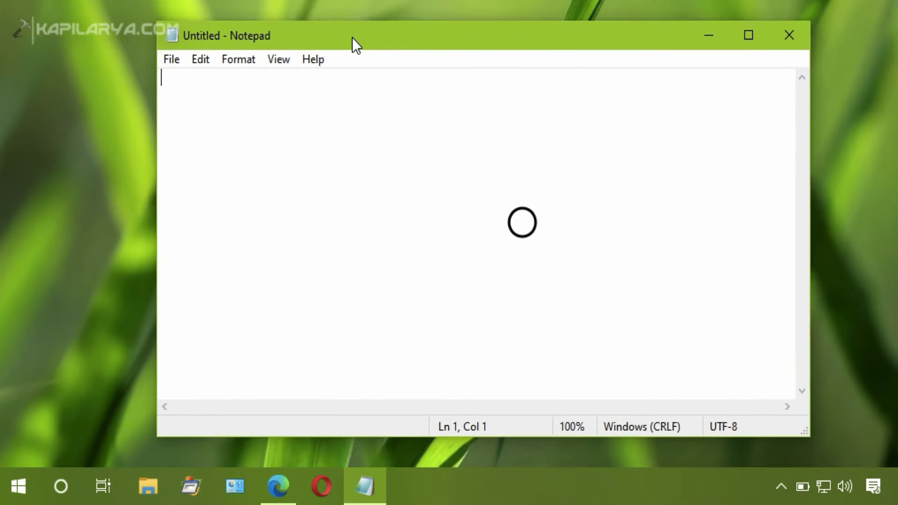
{"action": "left_click", "coordinate": [178, 64]}
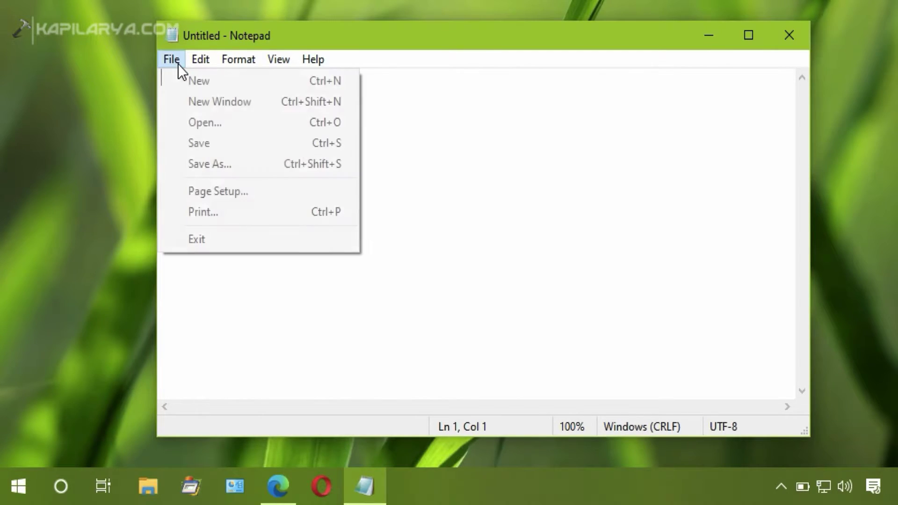
{"action": "left_click", "coordinate": [234, 124]}
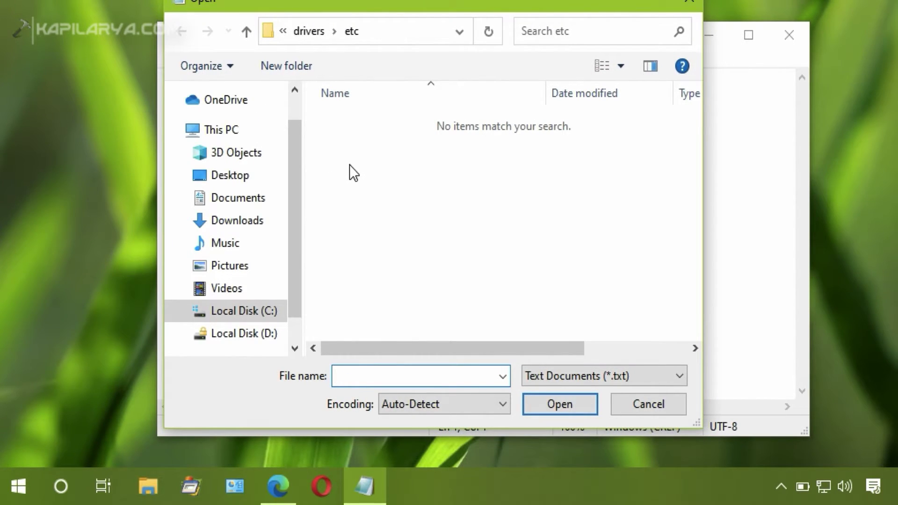
{"action": "left_click", "coordinate": [251, 318]}
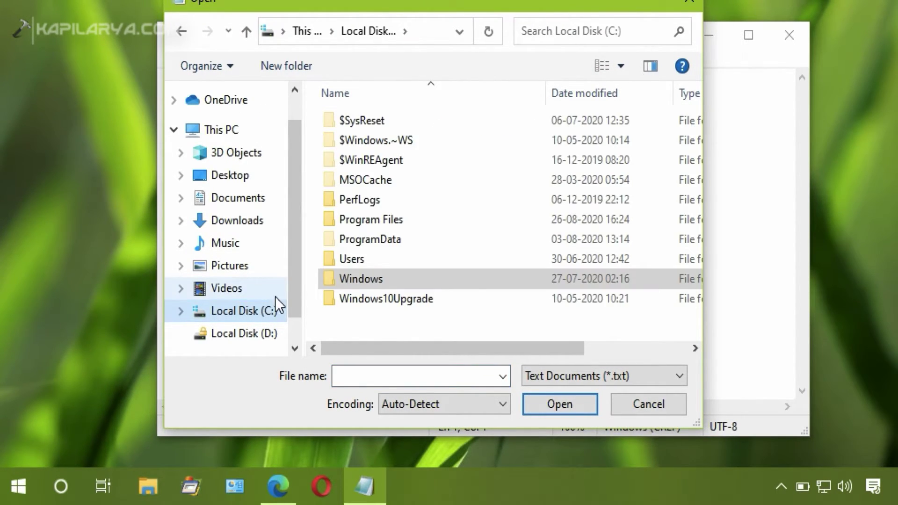
{"action": "double_click", "coordinate": [392, 275]}
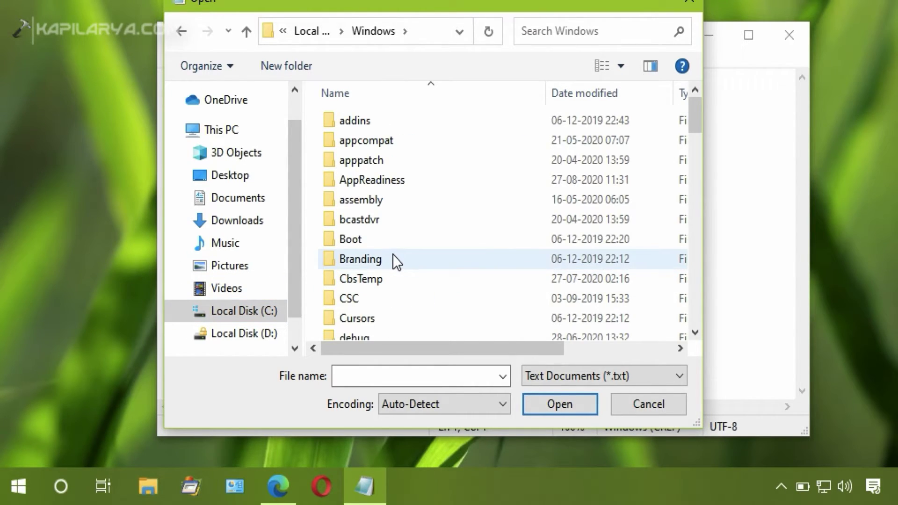
{"action": "type", "text": "sys"}
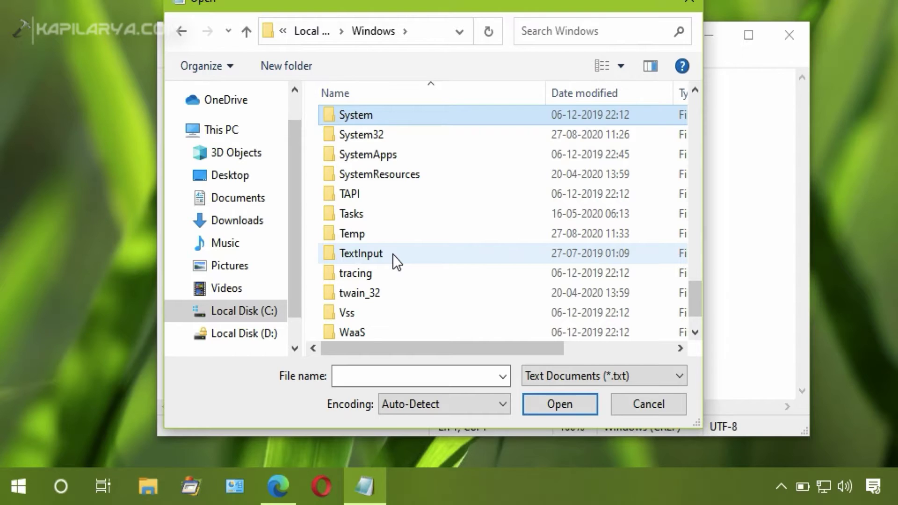
{"action": "left_click", "coordinate": [393, 131]}
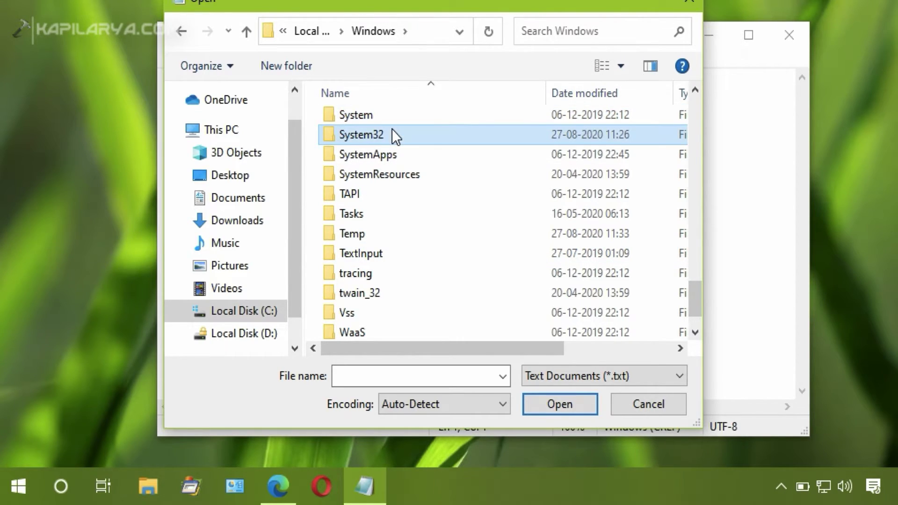
{"action": "double_click", "coordinate": [393, 132]}
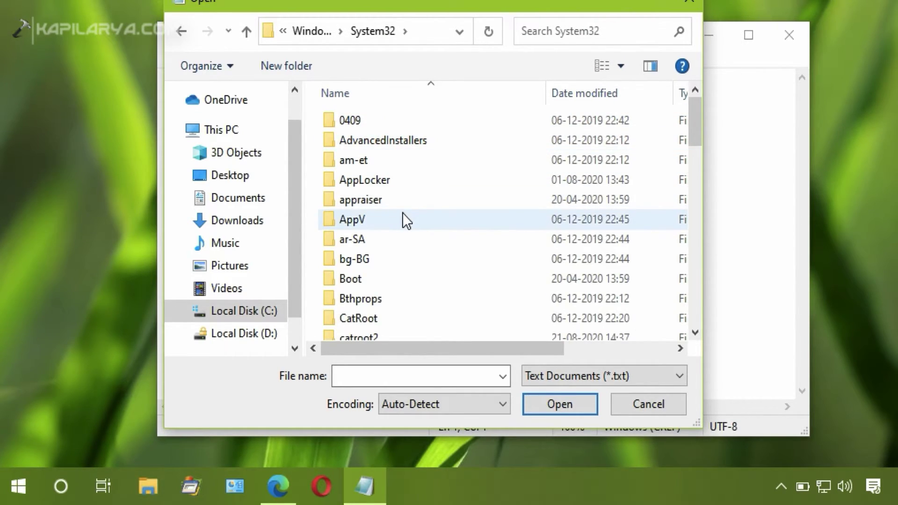
Step: Go into drivers\etc, show All Files (*.*), and select hosts
{"action": "left_click", "coordinate": [403, 213]}
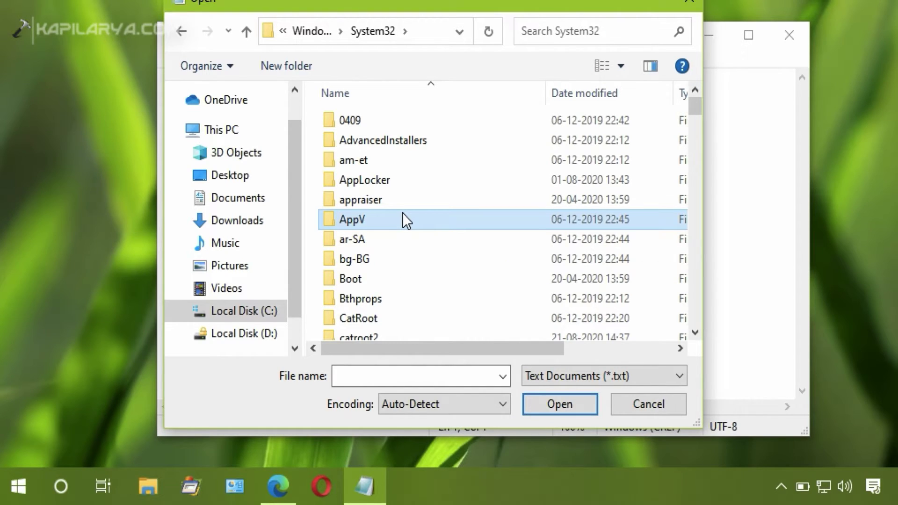
{"action": "type", "text": "dr"}
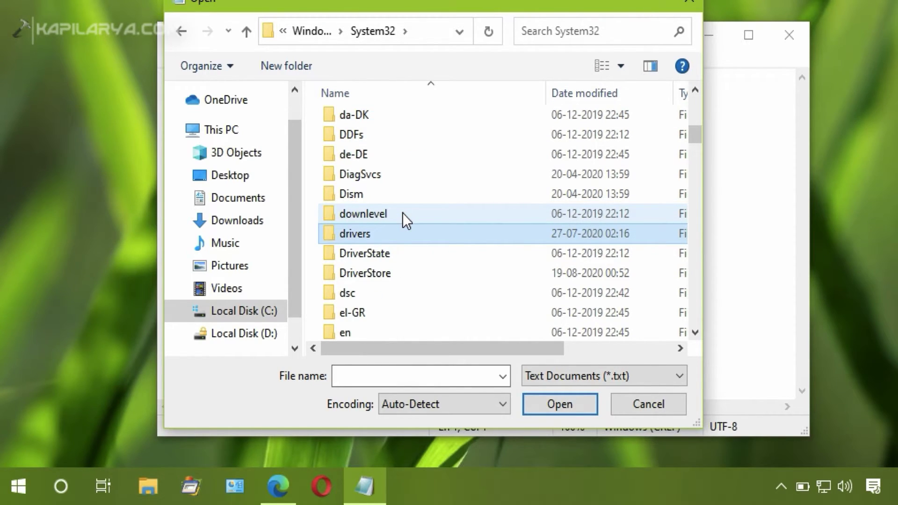
{"action": "double_click", "coordinate": [384, 234]}
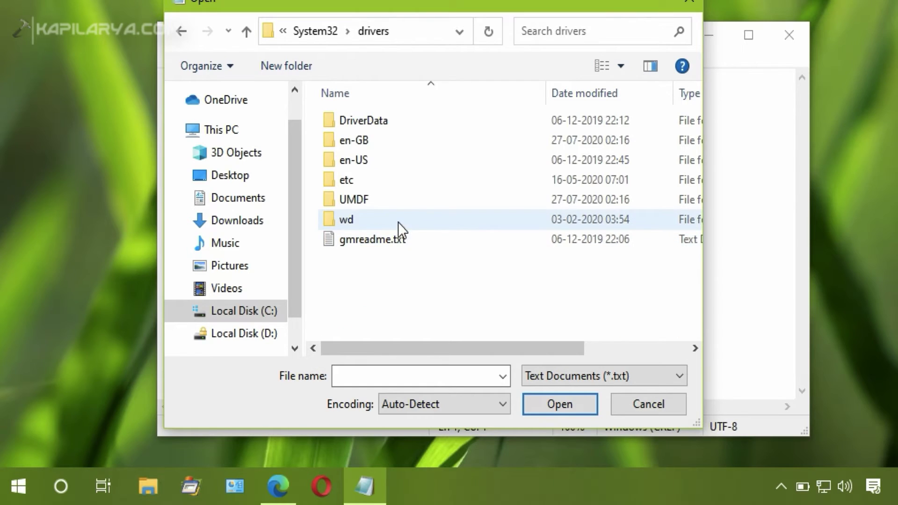
{"action": "double_click", "coordinate": [393, 182]}
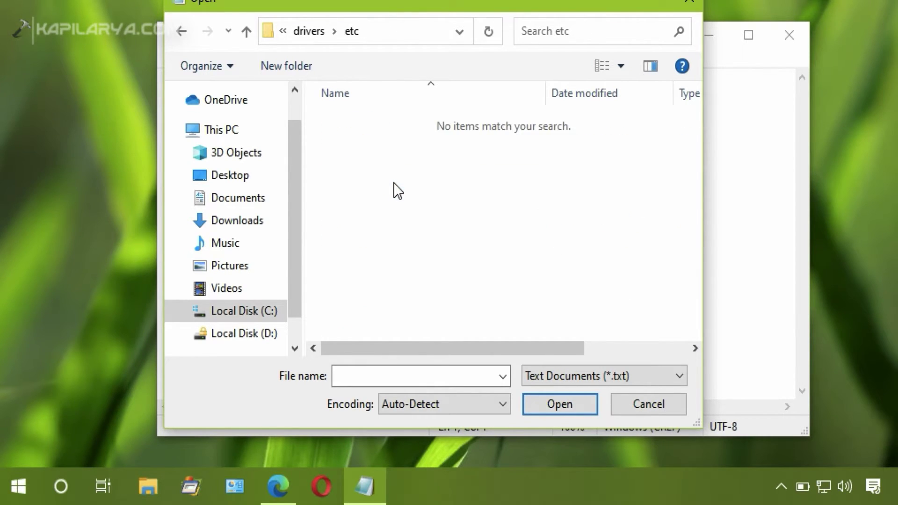
{"action": "left_click", "coordinate": [537, 377]}
{"action": "left_click", "coordinate": [538, 409]}
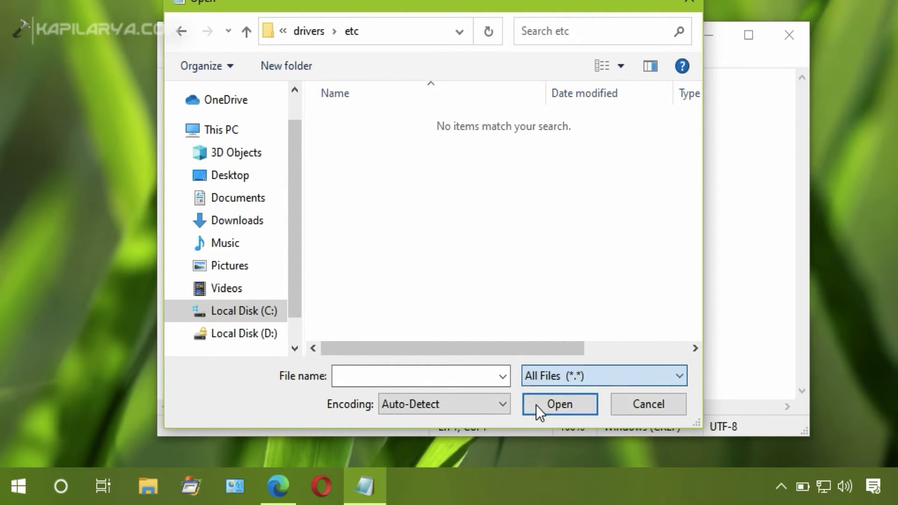
{"action": "left_click", "coordinate": [366, 129]}
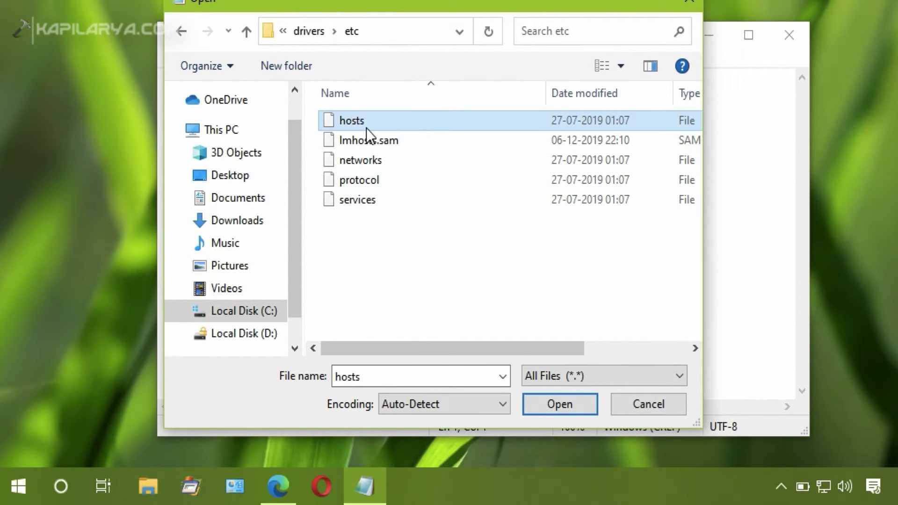
{"action": "left_click_drag", "start_coordinate": [382, 4], "coordinate": [385, 19]}
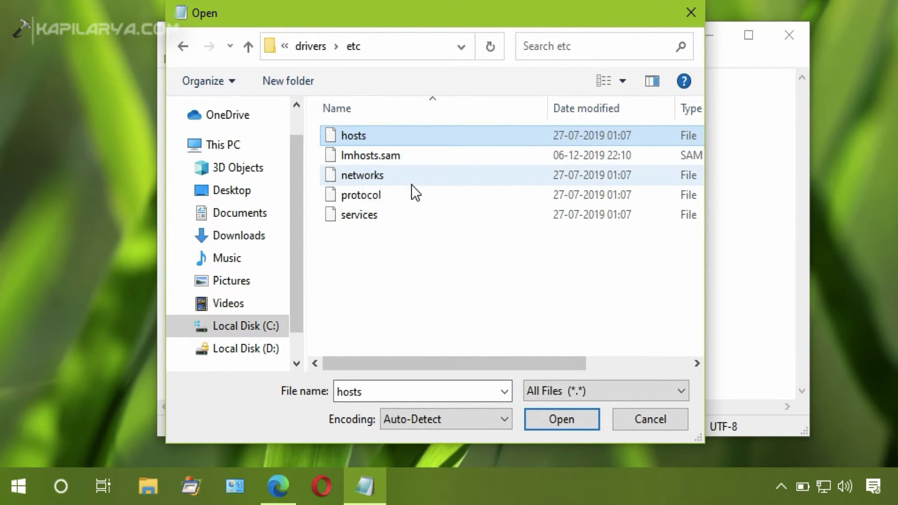
Step: Open the hosts file and select 127.0.0.1 on the localhost line
{"action": "left_click", "coordinate": [537, 414]}
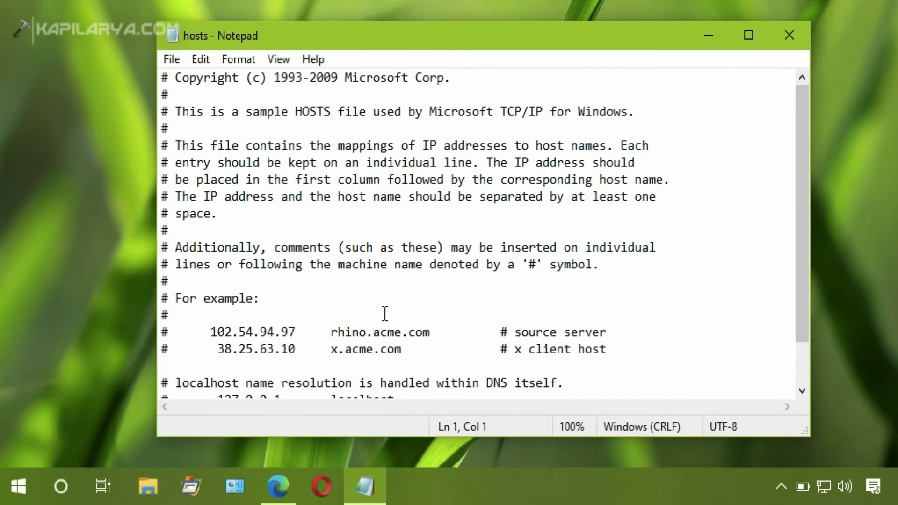
{"action": "scroll", "coordinate": [384, 312], "scroll_direction": "down", "scroll_amount": 1}
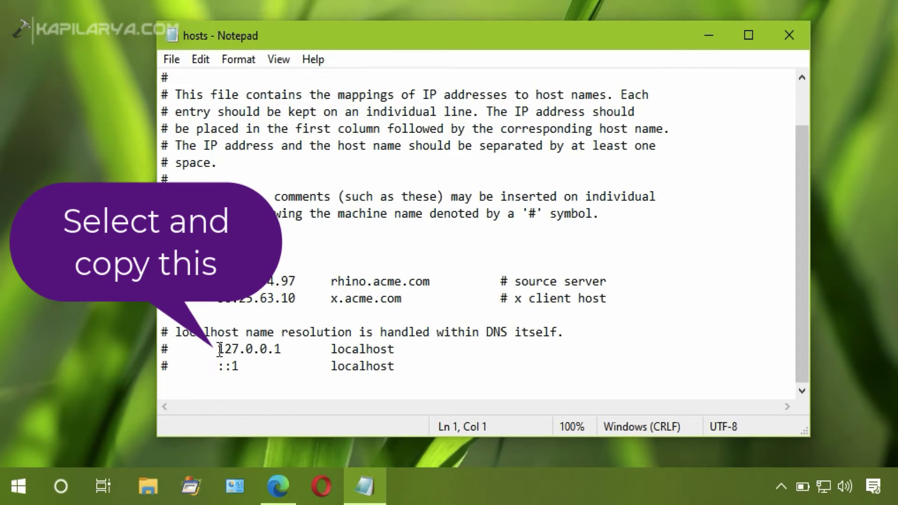
{"action": "left_click_drag", "start_coordinate": [220, 349], "coordinate": [281, 349]}
{"action": "key", "text": "ctrl+c"}
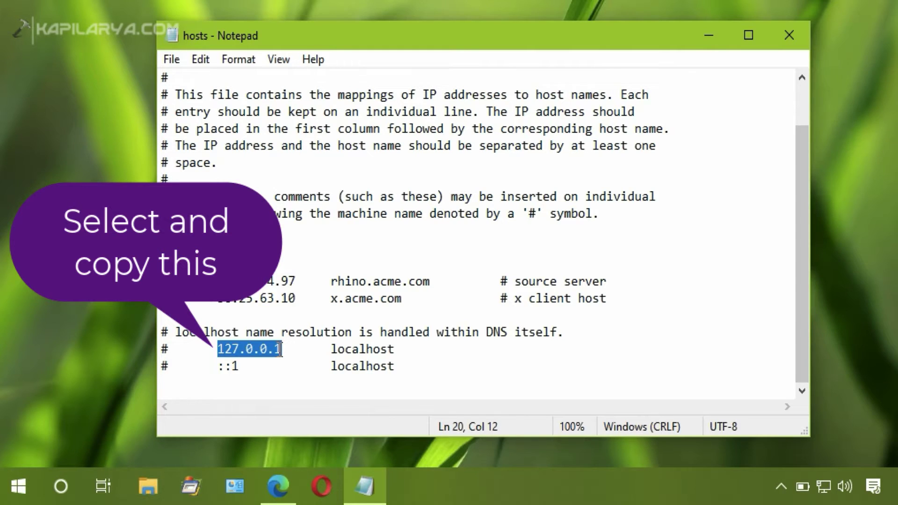
Step: Add a new last line starting with the pasted 127.0.0.1 followed by a tab
{"action": "left_click", "coordinate": [251, 379]}
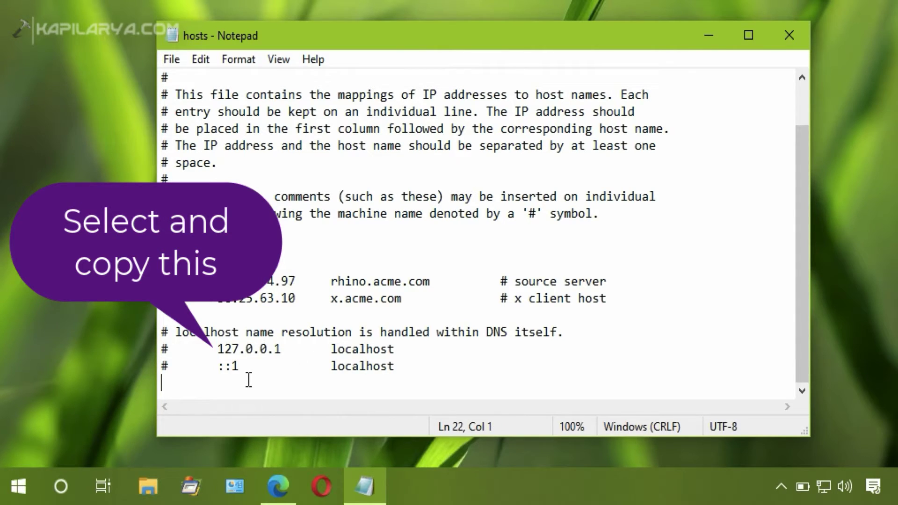
{"action": "key", "text": "Return"}
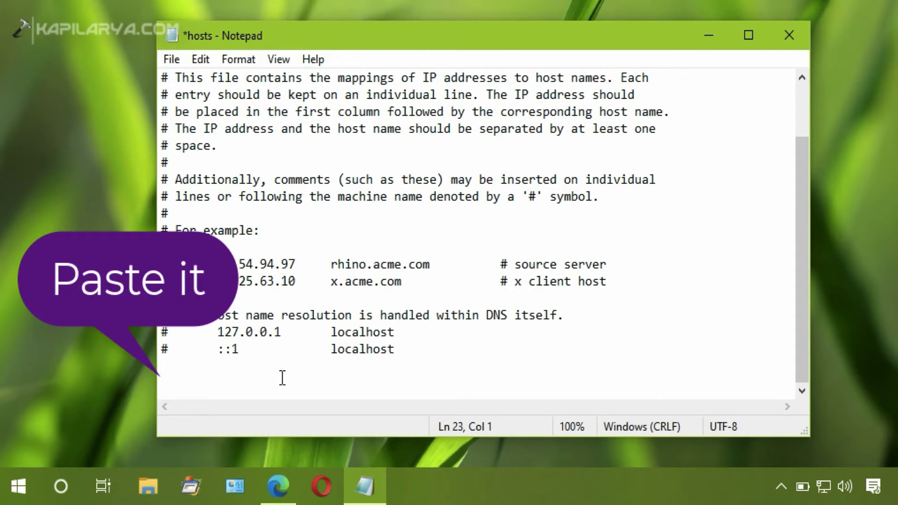
{"action": "key", "text": "ctrl+v"}
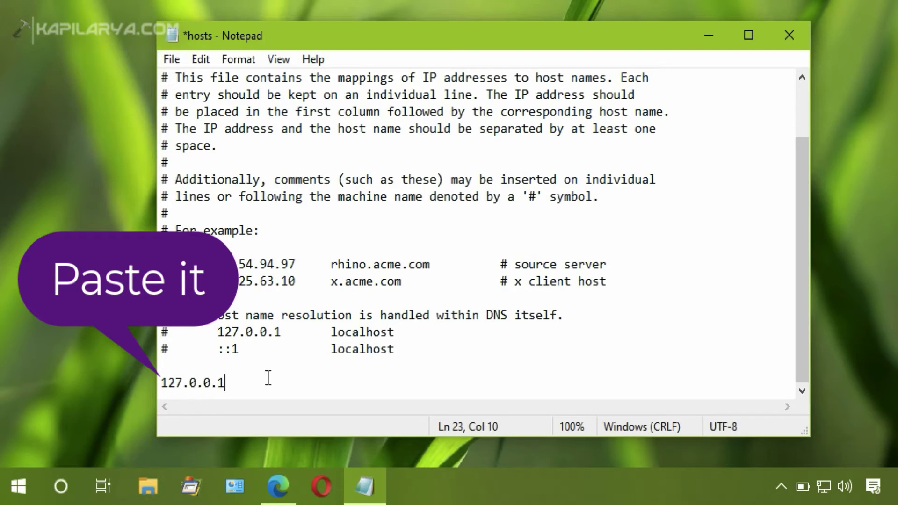
{"action": "key", "text": "Tab"}
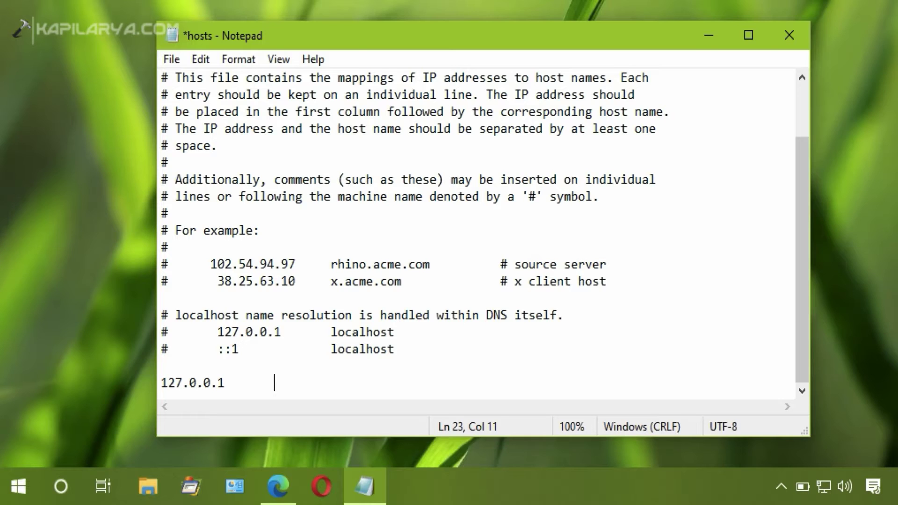
{"action": "type", "text": "www.goog"}
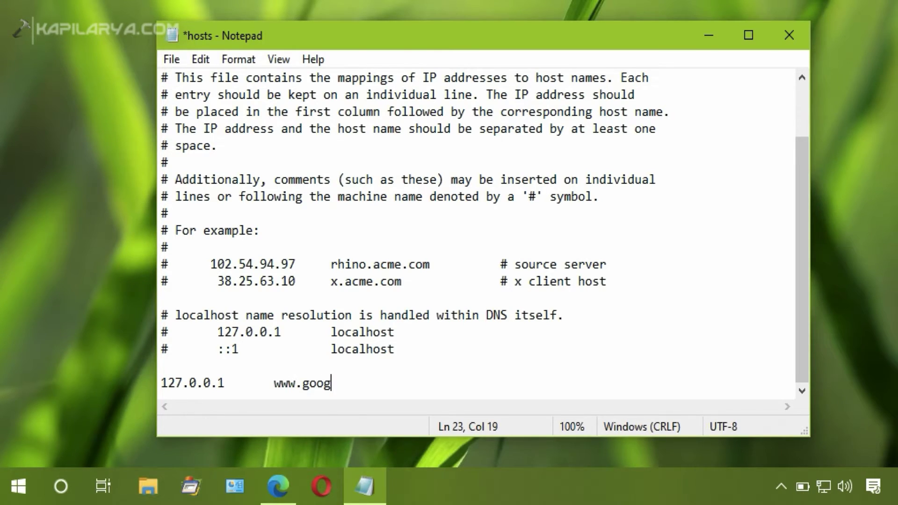
{"action": "type", "text": "le.com"}
{"action": "key", "text": "Tab"}
{"action": "key", "text": "Tab"}
{"action": "type", "text": "#"}
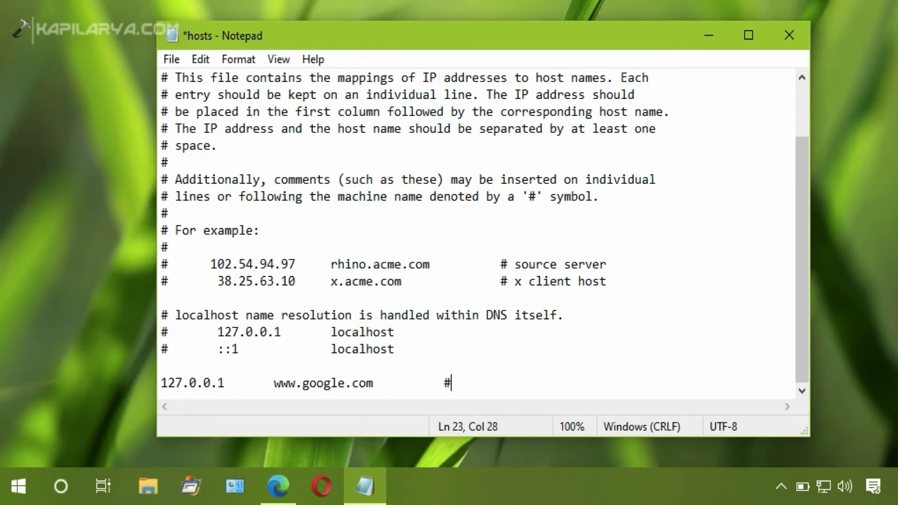
{"action": "type", "text": "T o"}
{"action": "key", "text": "Left"}
{"action": "key", "text": "Left"}
{"action": "key", "text": "Left"}
{"action": "key", "text": "Right"}
{"action": "key", "text": "Right"}
{"action": "key", "text": "BackSpace"}
{"action": "key", "text": "Right"}
{"action": "type", "text": "block "}
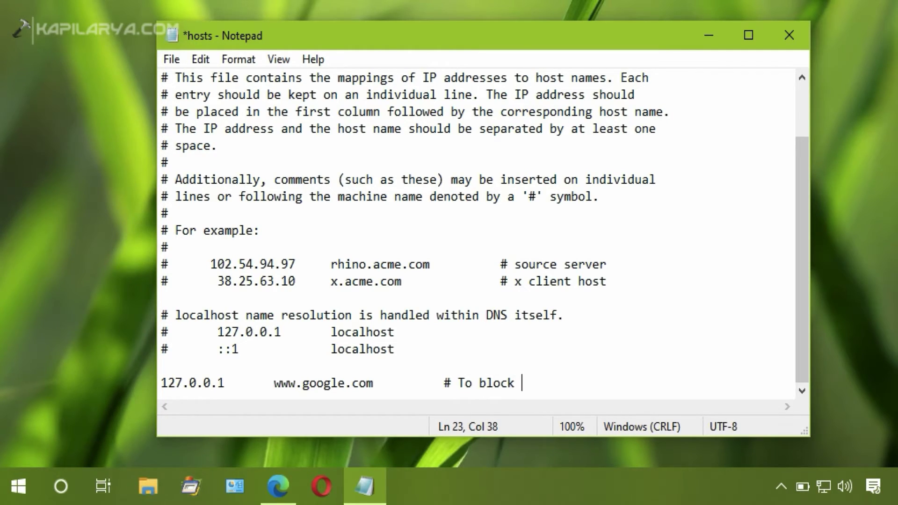
{"action": "type", "text": "Google.cp"}
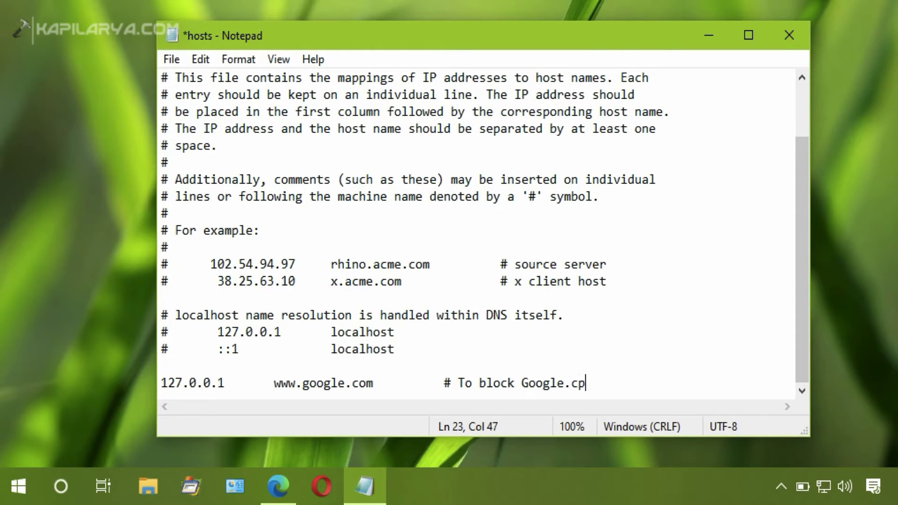
{"action": "key", "text": "BackSpace"}
{"action": "type", "text": "om"}
Step: Save the edited hosts file with File > Save
{"action": "left_click_drag", "start_coordinate": [161, 383], "coordinate": [628, 391]}
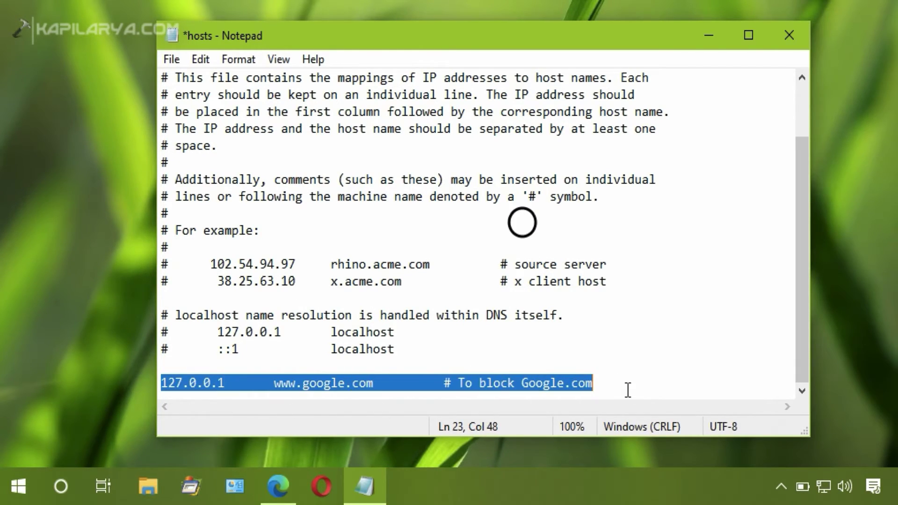
{"action": "left_click", "coordinate": [171, 59]}
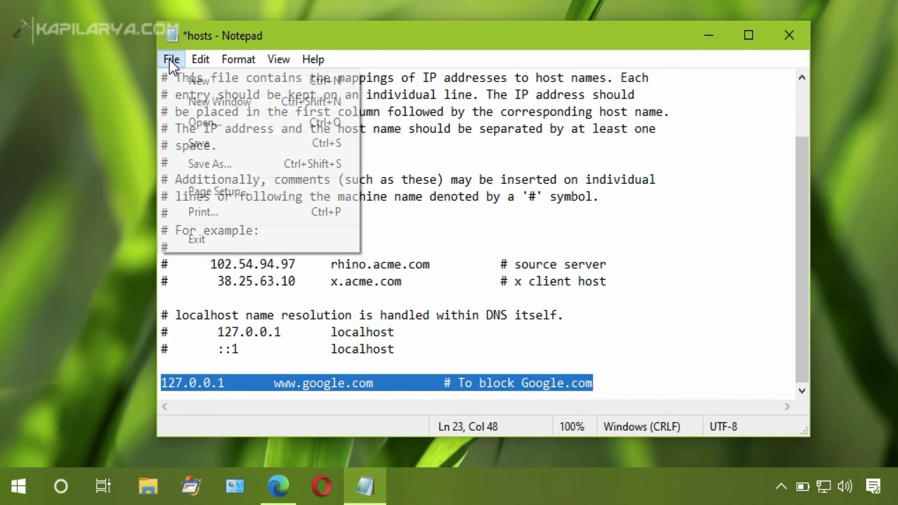
{"action": "left_click", "coordinate": [220, 149]}
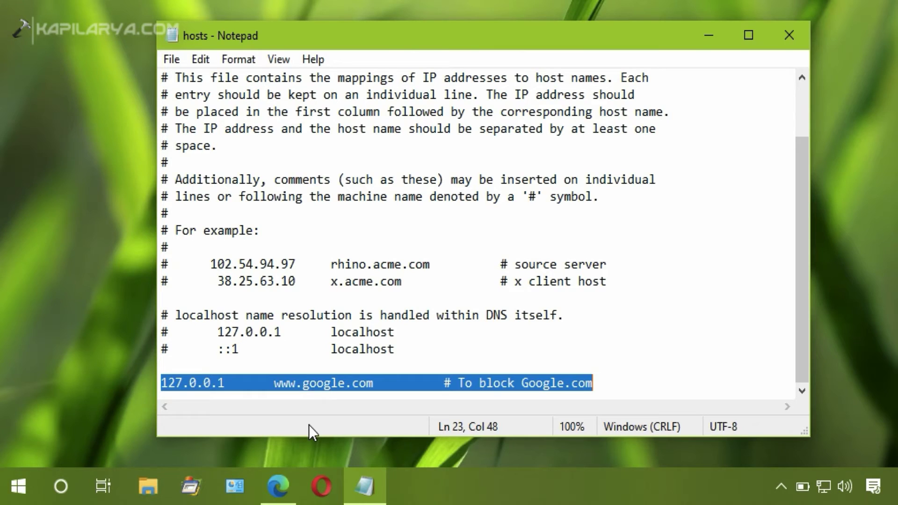
Step: Reload Google in Edge, confirm it refuses to connect, expand the error details, and open a new tab
{"action": "left_click", "coordinate": [276, 491]}
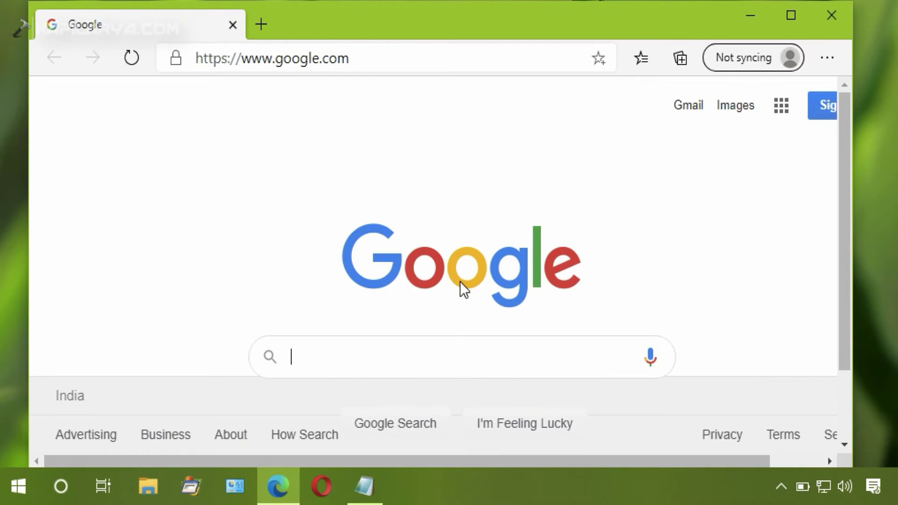
{"action": "left_click", "coordinate": [130, 63]}
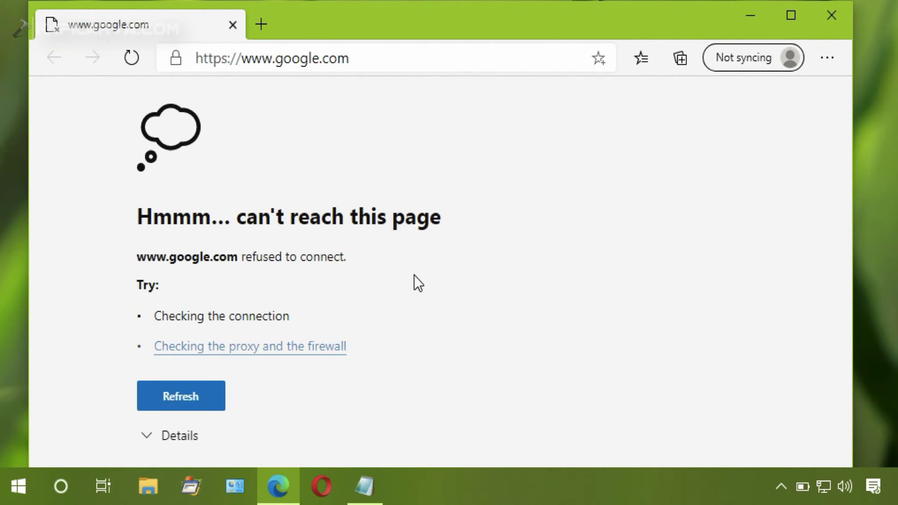
{"action": "key", "text": "F5"}
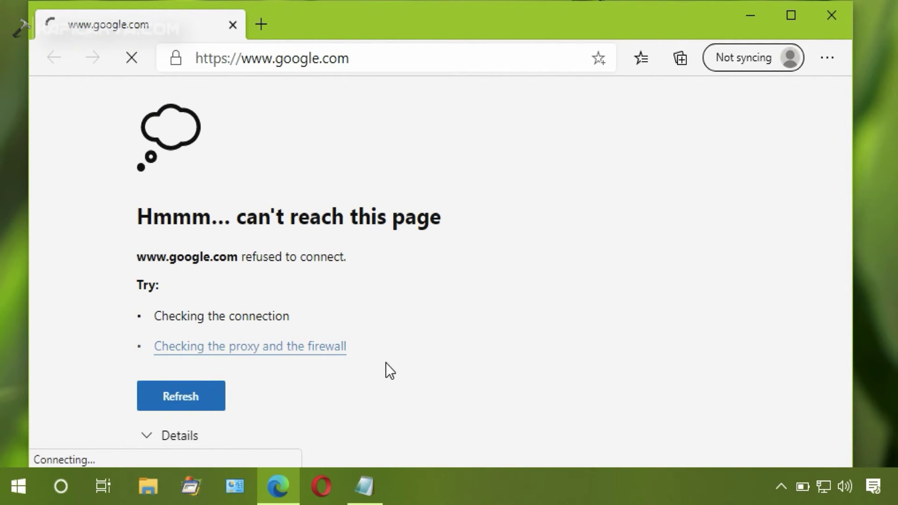
{"action": "left_click", "coordinate": [142, 448]}
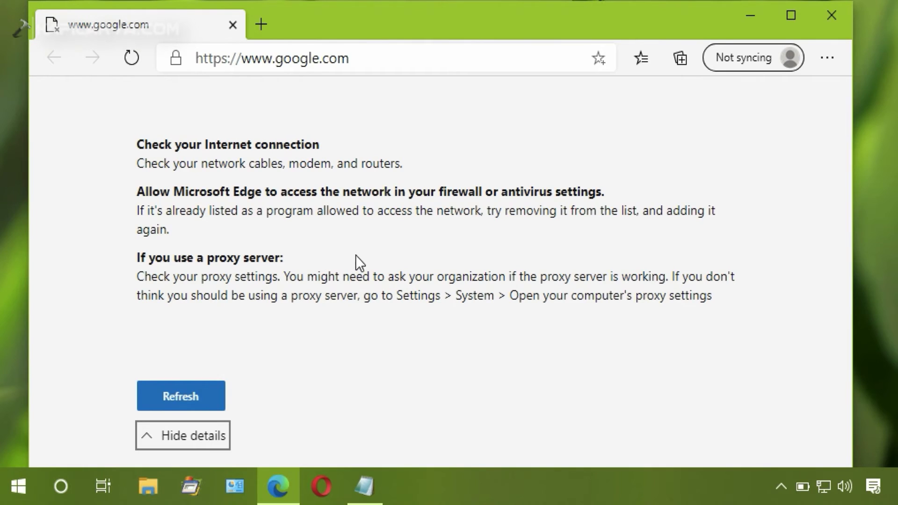
{"action": "left_click", "coordinate": [261, 25]}
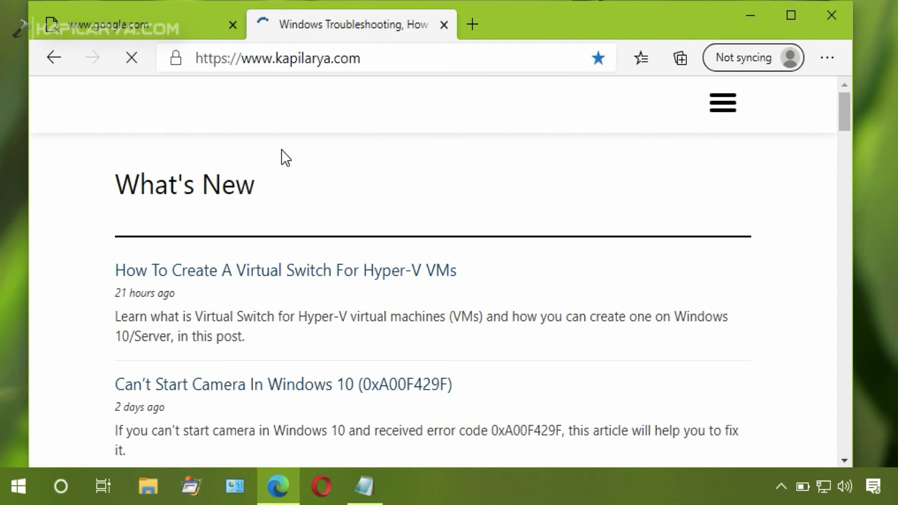
Step: On the Google tab, load google.com again and confirm it still refuses to connect
{"action": "left_click", "coordinate": [172, 27]}
{"action": "left_click", "coordinate": [234, 59]}
{"action": "key", "text": "BackSpace"}
{"action": "type", "text": "go"}
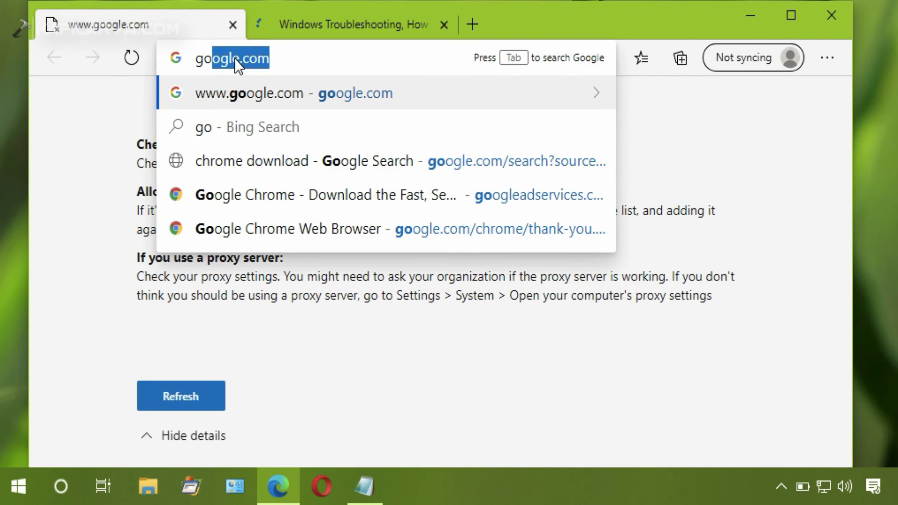
{"action": "type", "text": "o"}
{"action": "key", "text": "Return"}
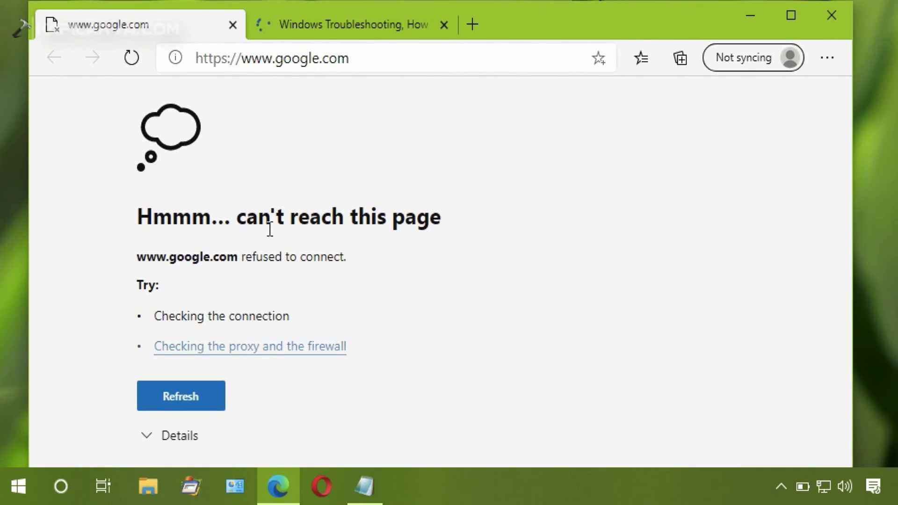
{"action": "left_click", "coordinate": [307, 358]}
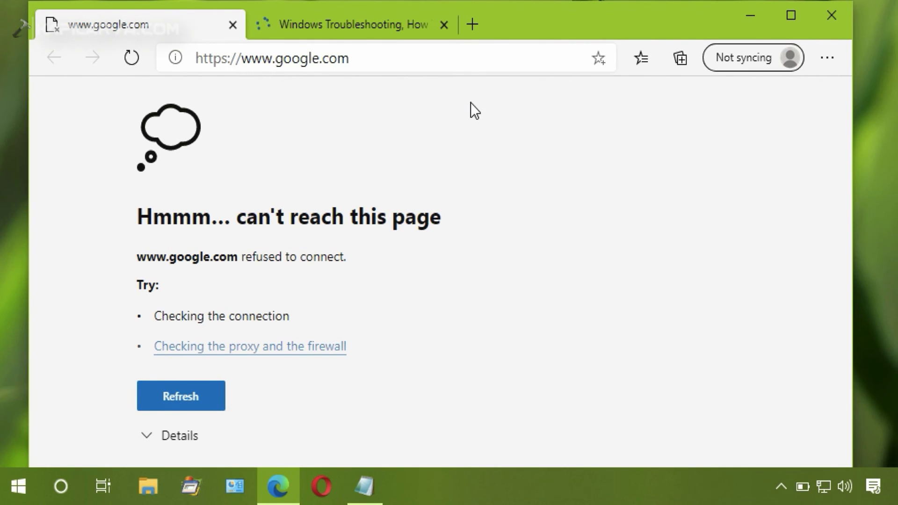